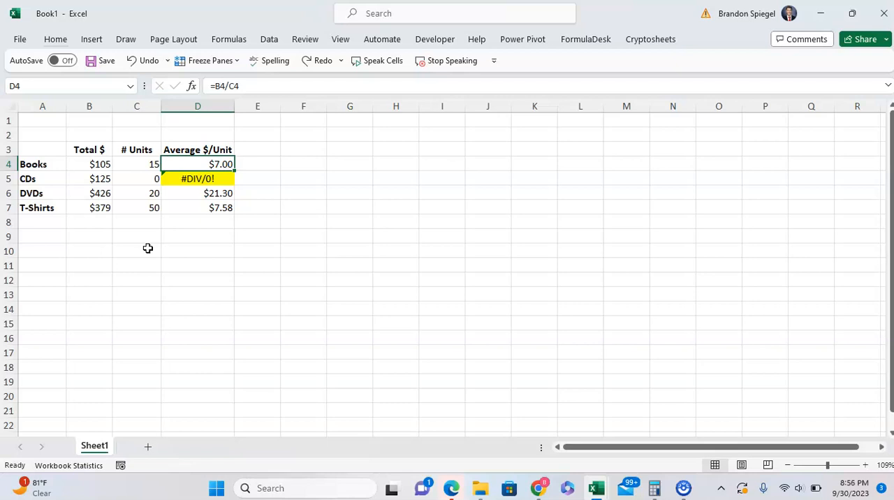
# Inspect the division formula behind the CDs average per unit in D5
pyautogui.press('Down')
pyautogui.press('Down')
pyautogui.press('Up')
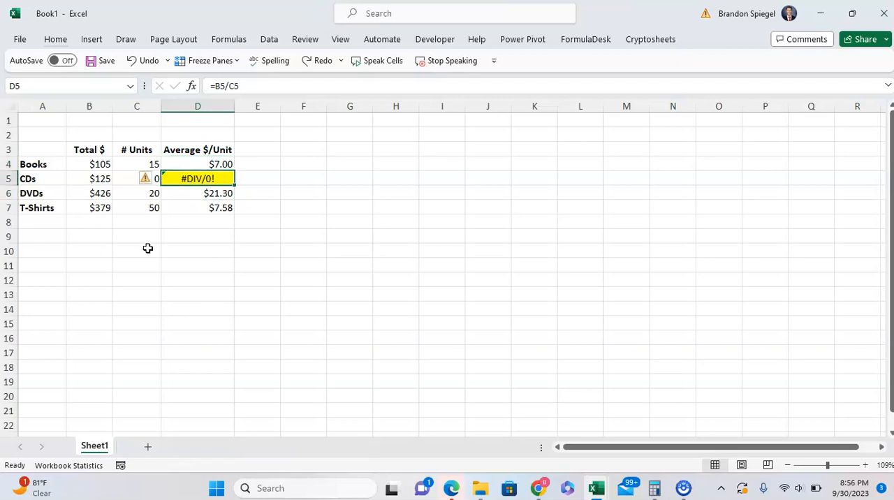
pyautogui.press('F2')
pyautogui.press('Escape')
pyautogui.press('Up')
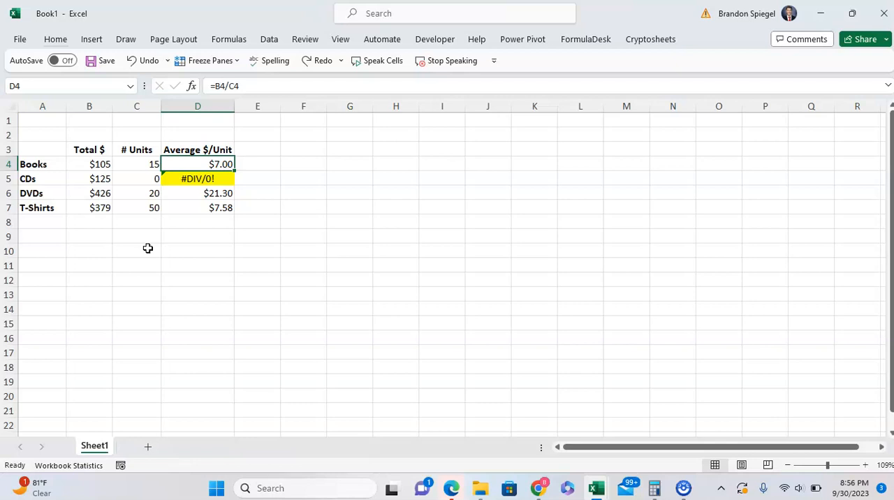
# Wrap the Books average formula in D4 with IFERROR so it reads =IFERROR(B4/C4,"N/A")
pyautogui.press('F2')
pyautogui.press('Left')
pyautogui.press('Left')
pyautogui.press('Left')
pyautogui.press('Left')
pyautogui.press('Left')
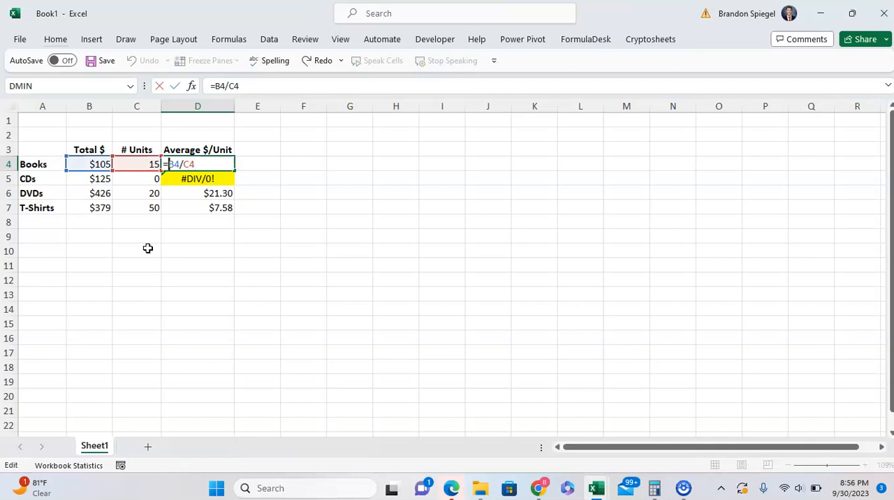
pyautogui.write('iferror(')
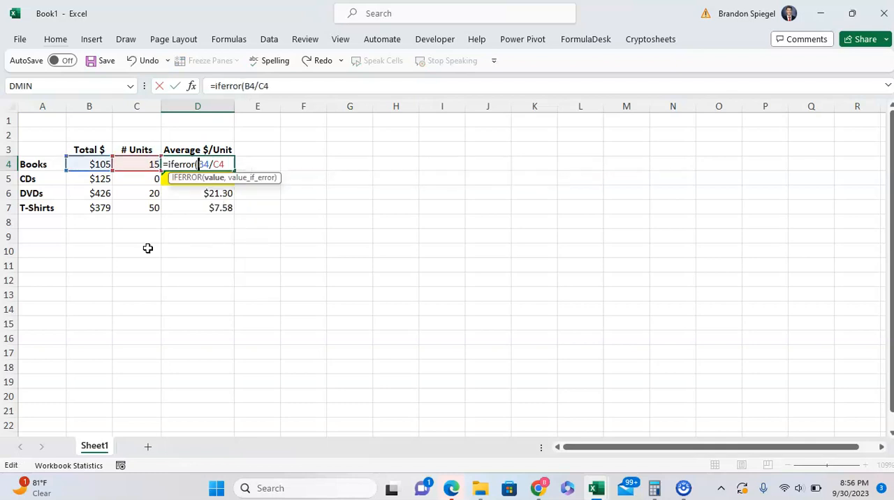
pyautogui.doubleClick(278, 85)
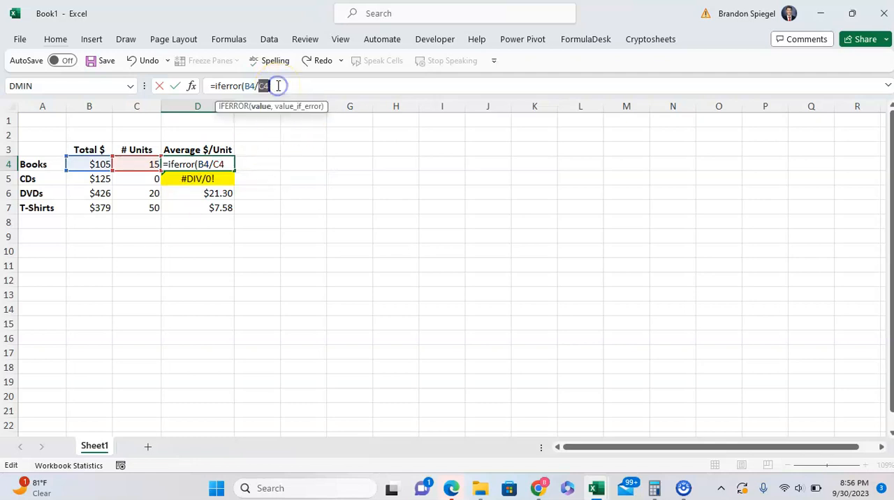
pyautogui.click(278, 85)
pyautogui.write(',')
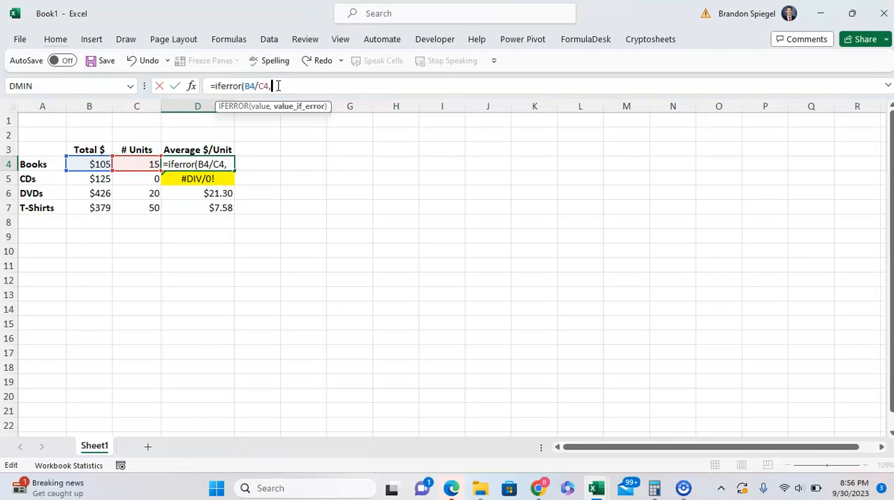
pyautogui.write('"')
pyautogui.press('capslock')
pyautogui.write('N/A')
pyautogui.press('capslock')
pyautogui.write('")')
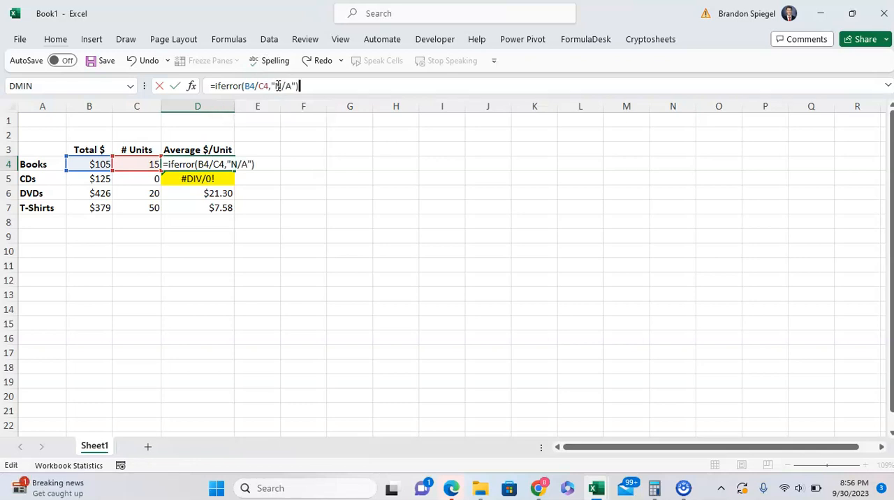
pyautogui.press('Return')
# Copy the IFERROR formula from D4 down through D7
pyautogui.press('Up')
pyautogui.hotkey('ctrl', 'c')
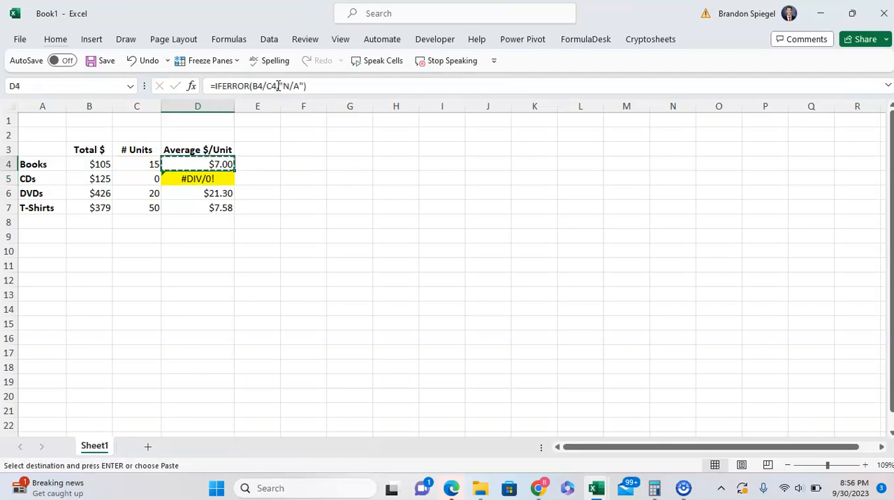
pyautogui.hotkey('shift', 'Down')
pyautogui.hotkey('shift', 'Down')
pyautogui.hotkey('shift', 'Down')
pyautogui.hotkey('ctrl', 'v')
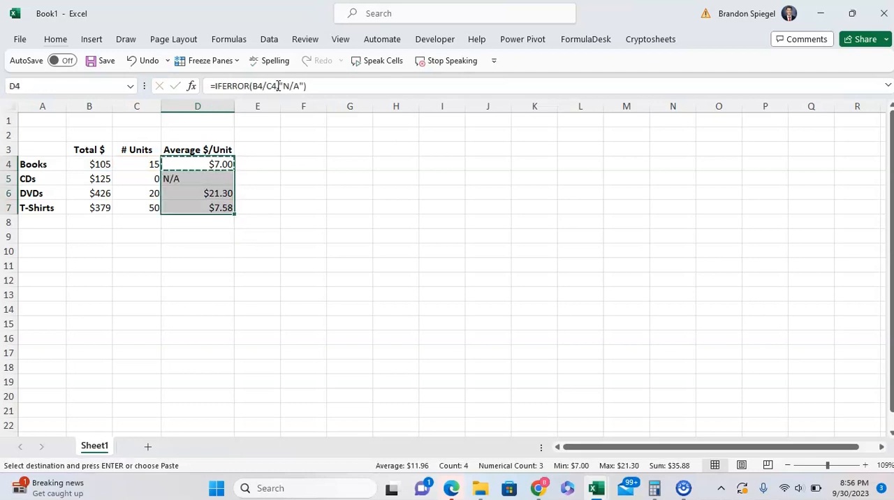
pyautogui.write('``')
pyautogui.press('Escape')
pyautogui.press('Down')
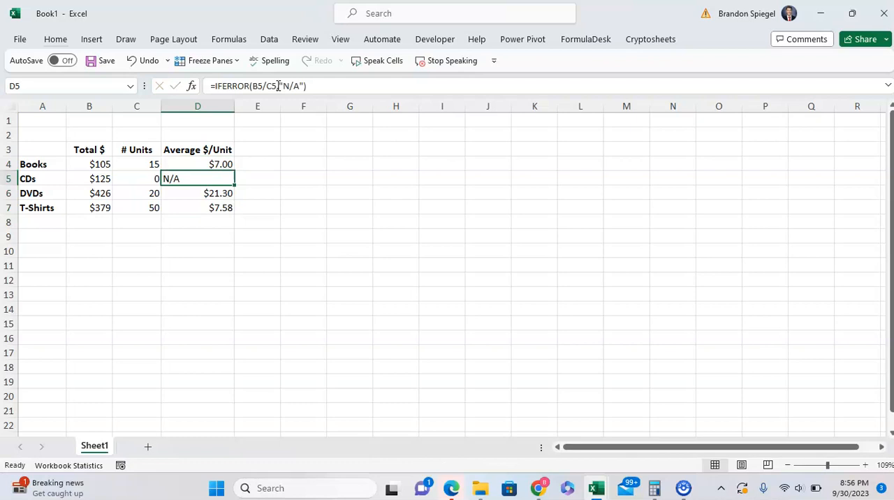
# Undo the paste of the IFERROR formula in the Average $/Unit column
pyautogui.hotkey('ctrl', 'z')
pyautogui.press('Escape')
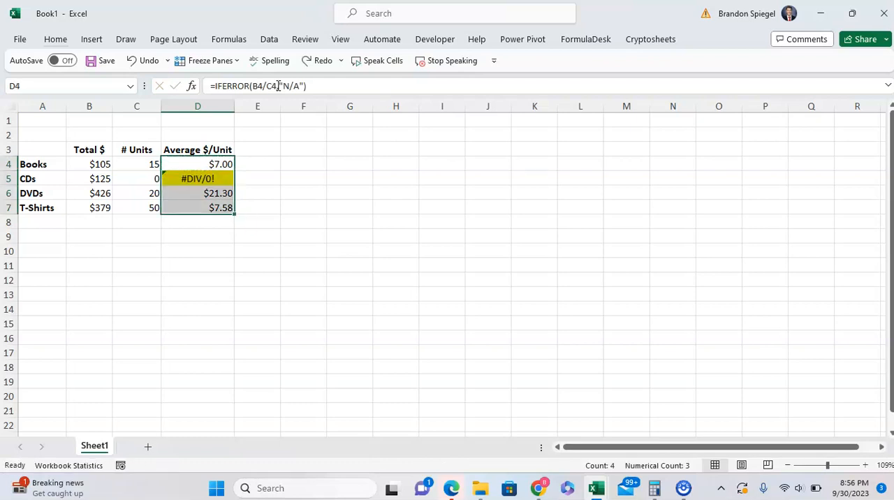
pyautogui.press('Down')
pyautogui.press('Up')
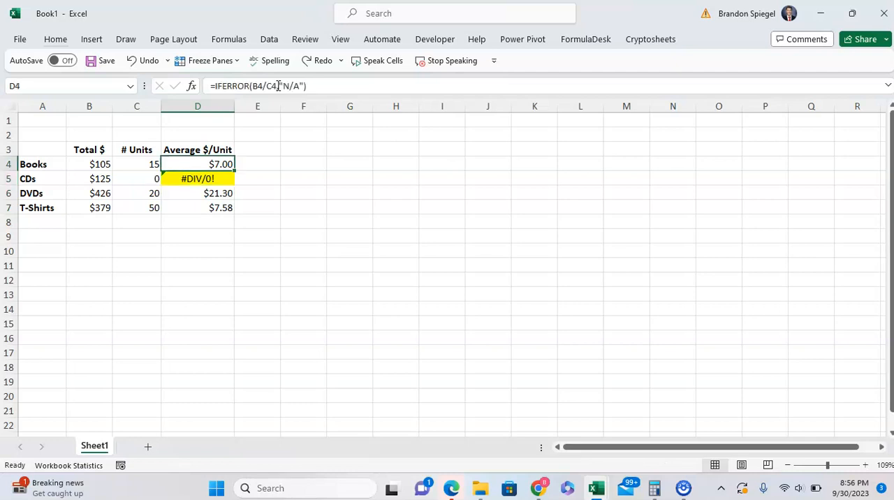
pyautogui.press('Right')
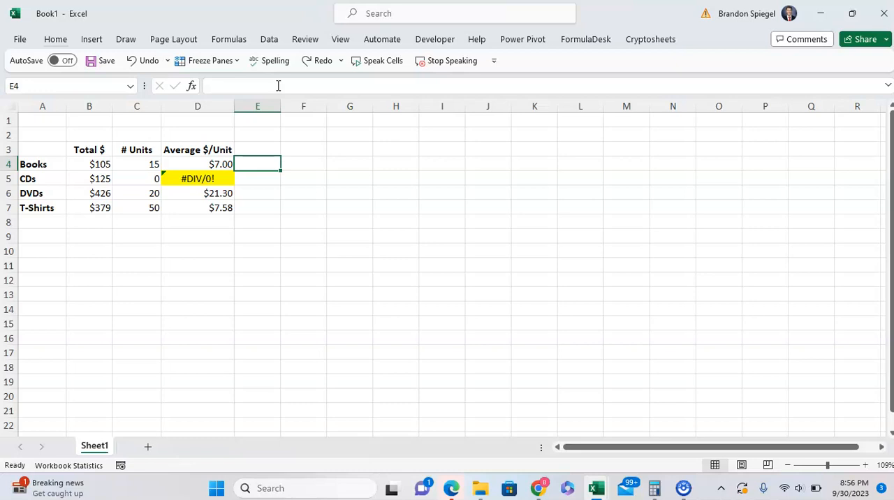
pyautogui.press('Left')
pyautogui.press('Down')
pyautogui.press('Right')
pyautogui.press('Up')
pyautogui.press('Left')
pyautogui.press('Left')
pyautogui.press('Left')
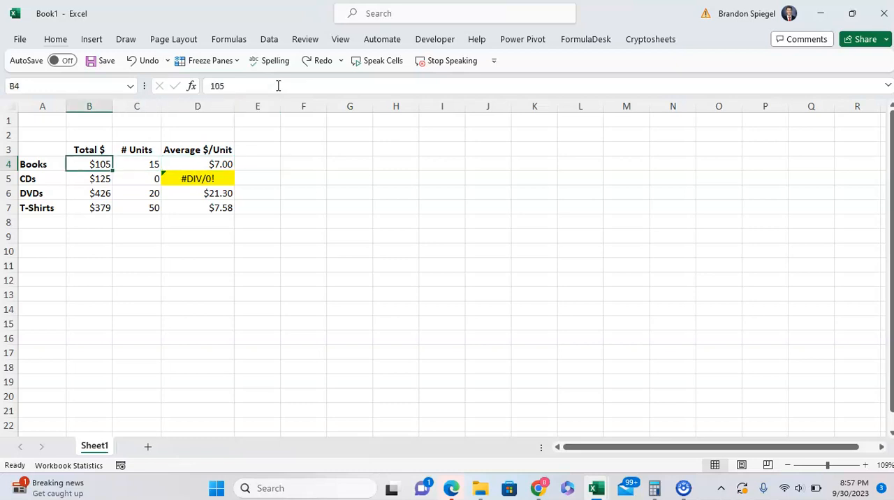
pyautogui.hotkey('shift', 'Right')
pyautogui.hotkey('shift', 'Right')
# Start an AGGREGATE formula in E4 with function number 1 for AVERAGE
pyautogui.press('Right')
pyautogui.press('Right')
pyautogui.press('Right')
pyautogui.write('=')
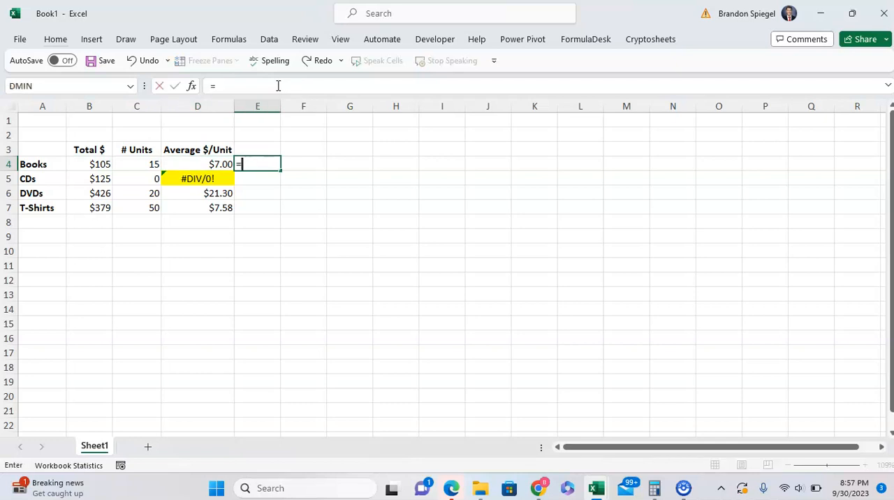
pyautogui.write('aggre')
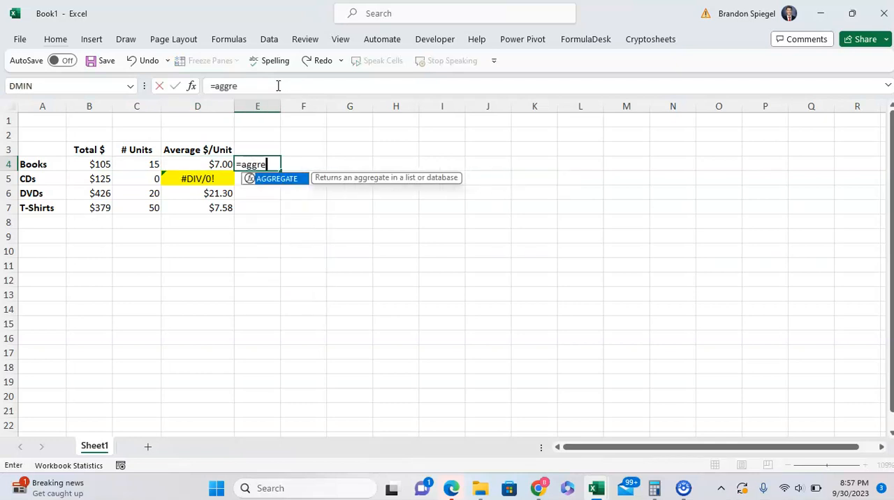
pyautogui.press('Tab')
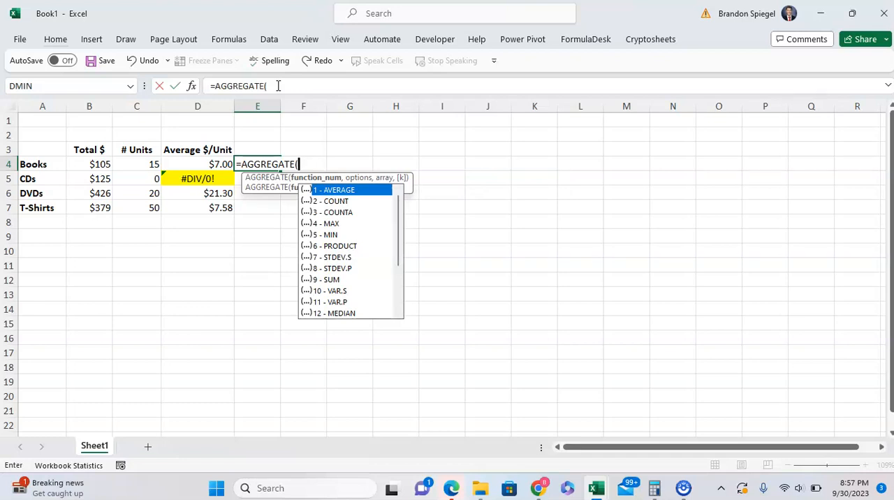
pyautogui.write('1,')
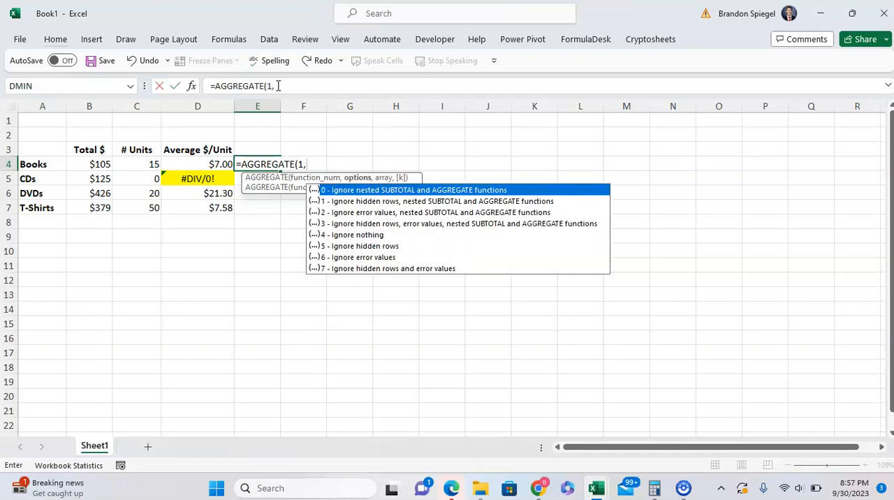
# Complete the E4 AGGREGATE formula with option 6 to ignore error values and the range B4:D4
pyautogui.press('Down')
pyautogui.press('Down')
pyautogui.press('Down')
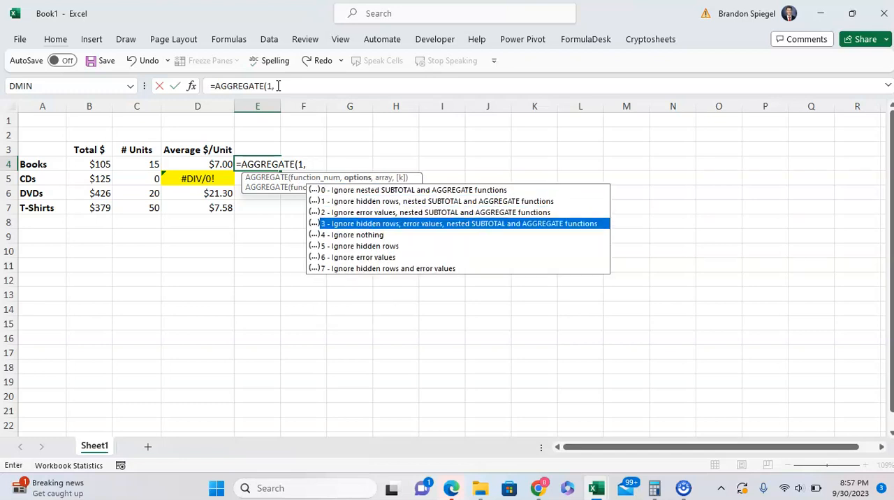
pyautogui.press('Down')
pyautogui.press('Down')
pyautogui.press('Down')
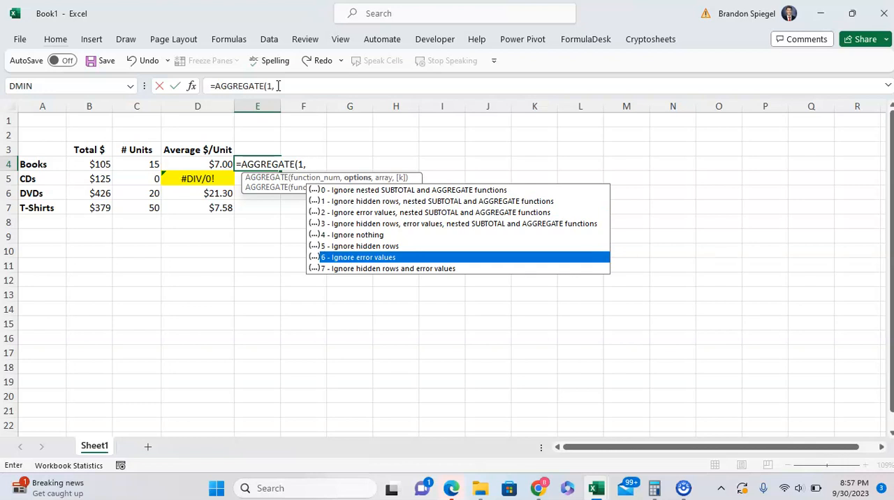
pyautogui.write('6')
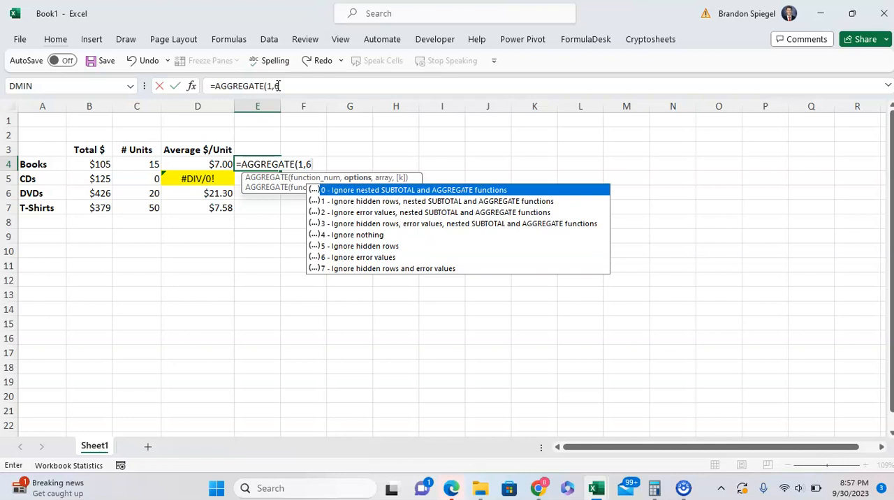
pyautogui.write(',')
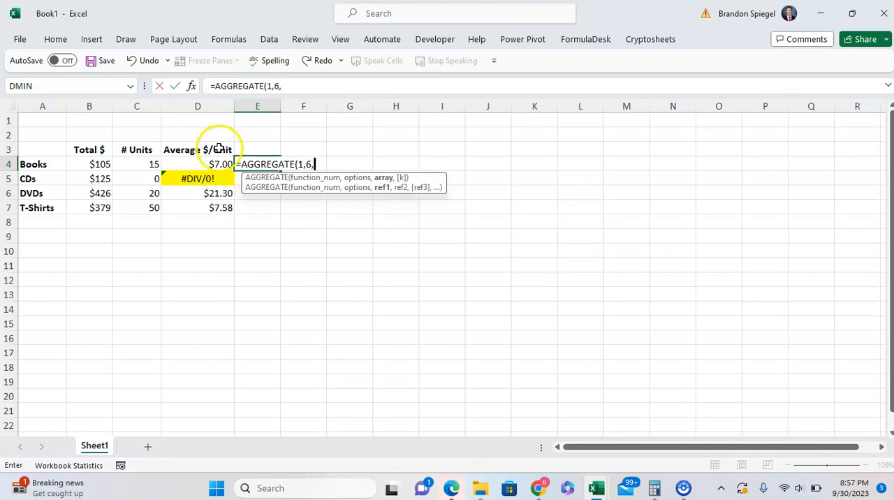
pyautogui.moveTo(213, 165); pyautogui.dragTo(107, 171)
pyautogui.write(')')
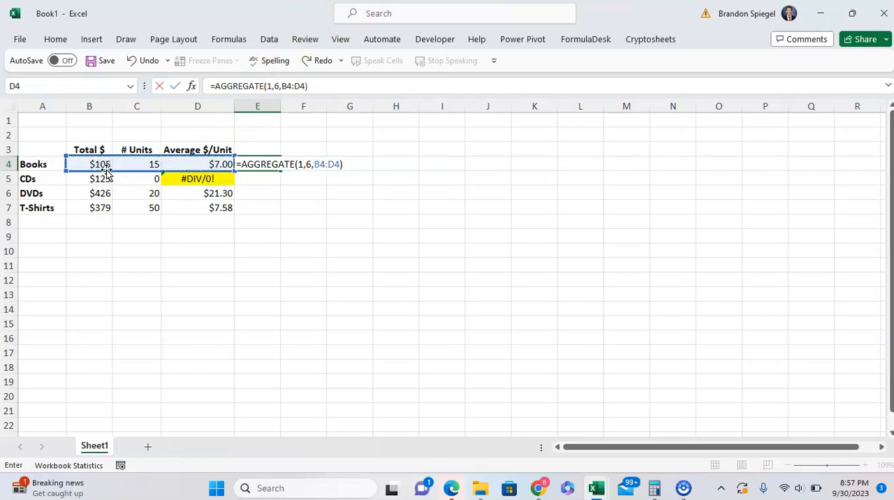
pyautogui.press('Return')
pyautogui.press('Up')
pyautogui.hotkey('ctrl', 'c')
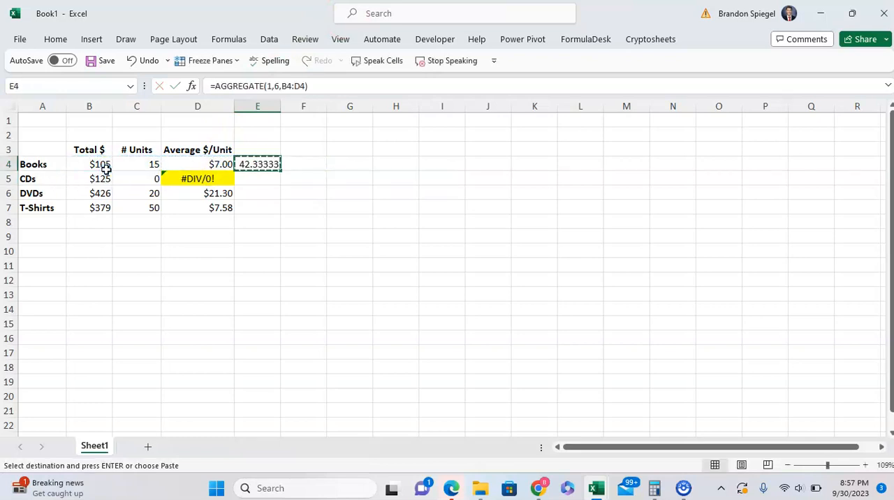
pyautogui.hotkey('shift', 'Down')
pyautogui.hotkey('shift', 'Down')
pyautogui.press('Escape')
pyautogui.press('Up')
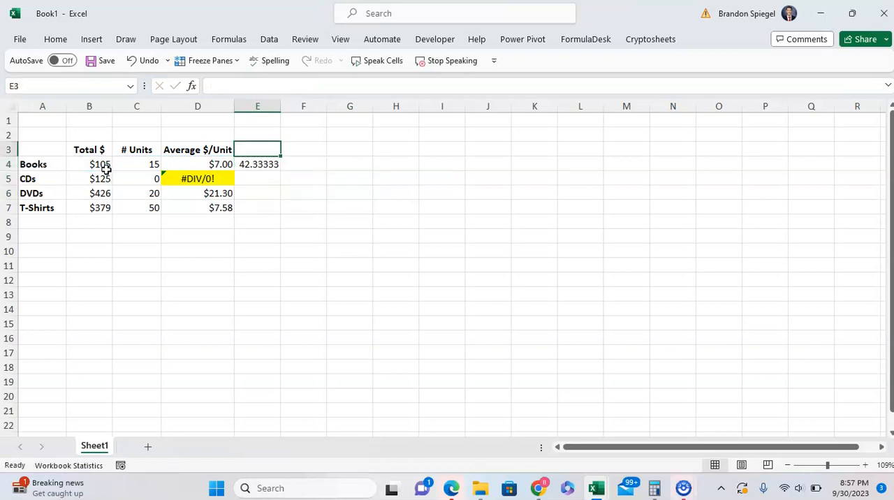
# Copy the AGGREGATE formula from E4 down through E7 and inspect the resulting formula in E5
pyautogui.press('Down')
pyautogui.hotkey('ctrl', 'c')
pyautogui.hotkey('shift', 'Down')
pyautogui.hotkey('shift', 'Down')
pyautogui.hotkey('shift', 'Down')
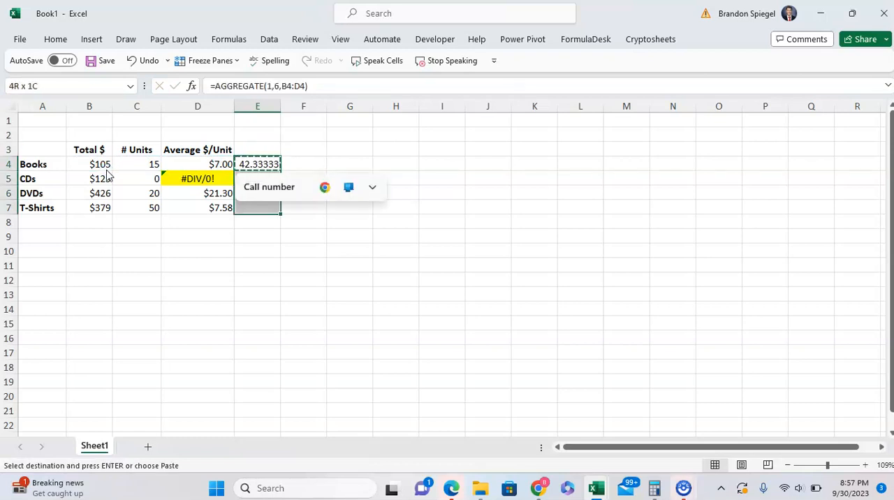
pyautogui.hotkey('ctrl', 'v')
pyautogui.press('Escape')
pyautogui.press('Down')
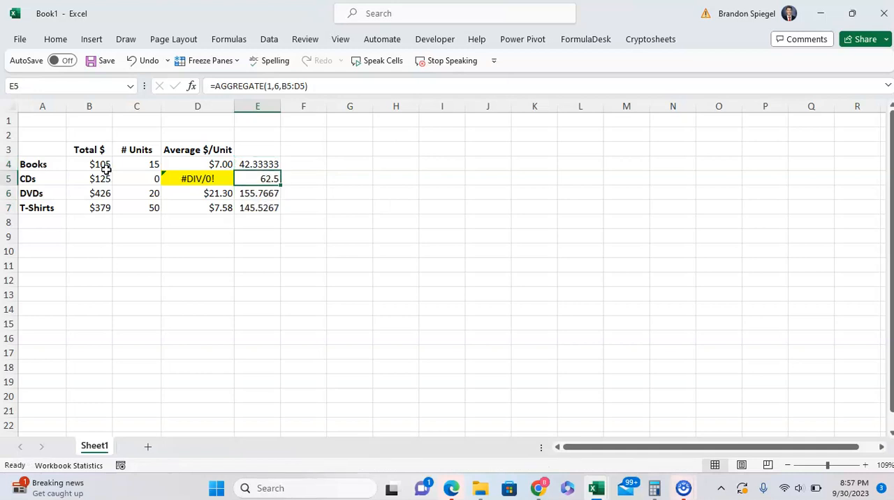
pyautogui.press('F2')
pyautogui.press('Escape')
# Enter the formula =AVERAGE(B4:D4) in F4
pyautogui.press('Up')
pyautogui.press('Right')
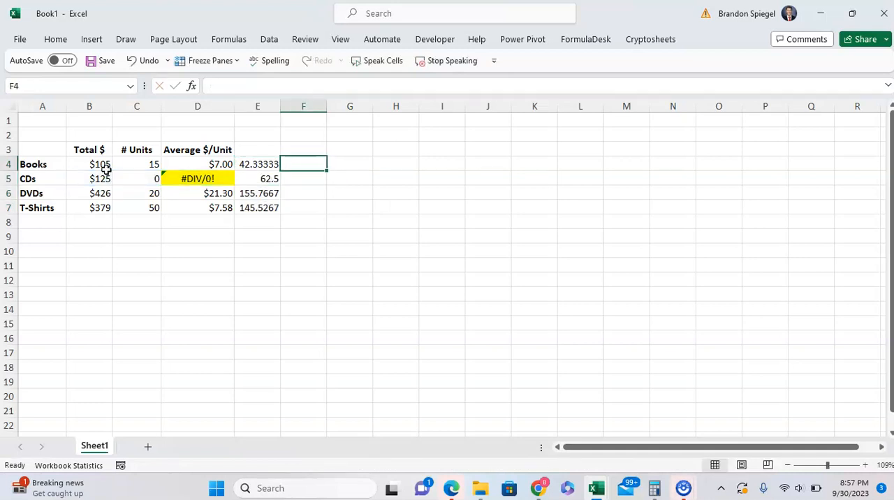
pyautogui.write('=aver')
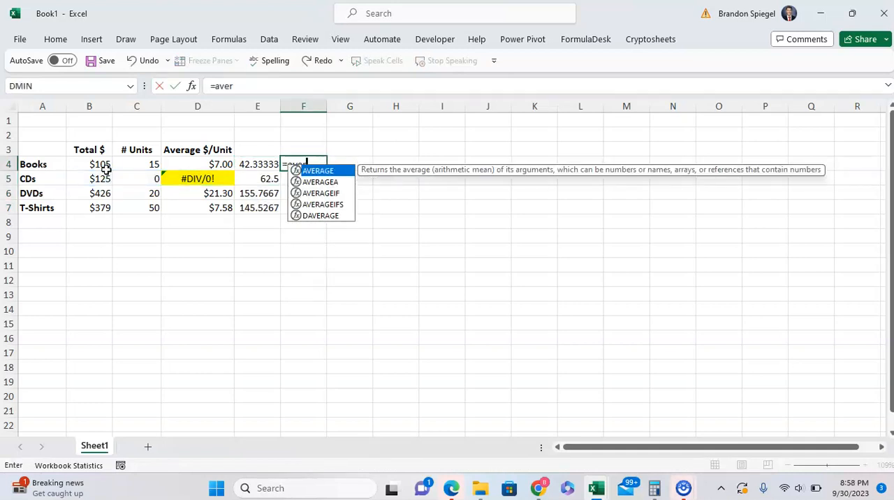
pyautogui.press('Tab')
pyautogui.press('Left')
pyautogui.press('Left')
pyautogui.press('Right')
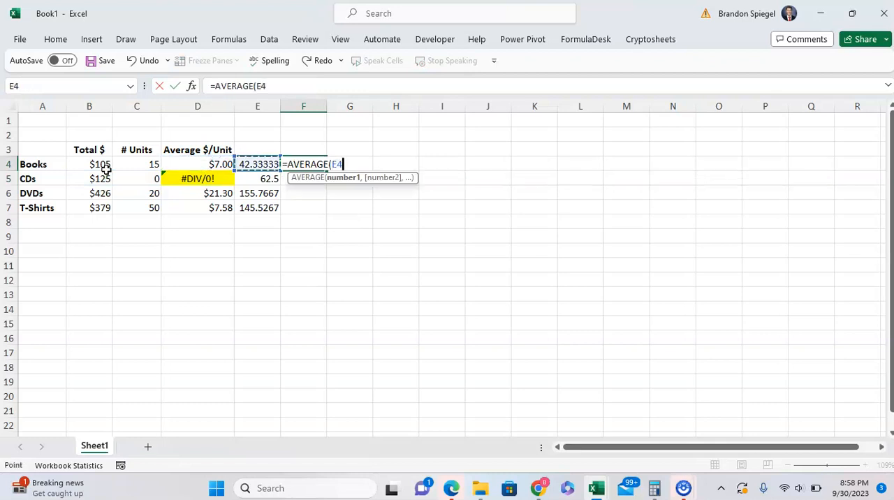
pyautogui.press('Left')
pyautogui.press('Left')
pyautogui.press('Left')
pyautogui.hotkey('shift', 'Right')
pyautogui.hotkey('shift', 'Right')
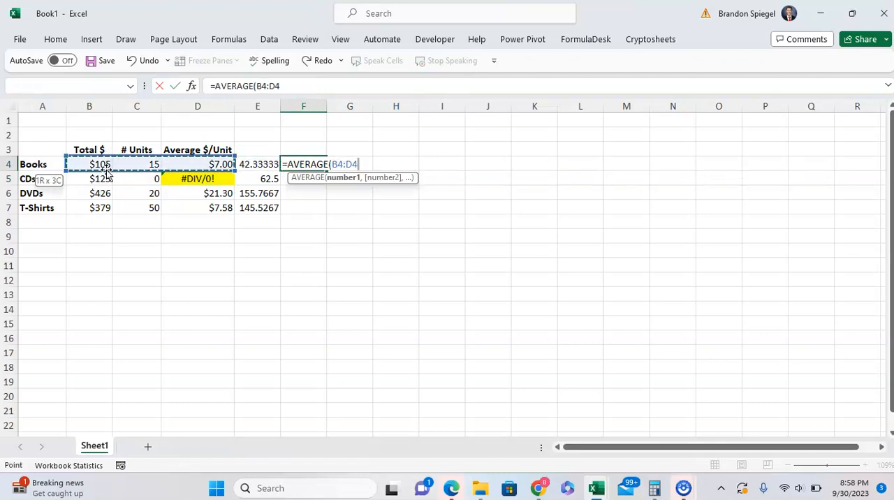
pyautogui.write(')')
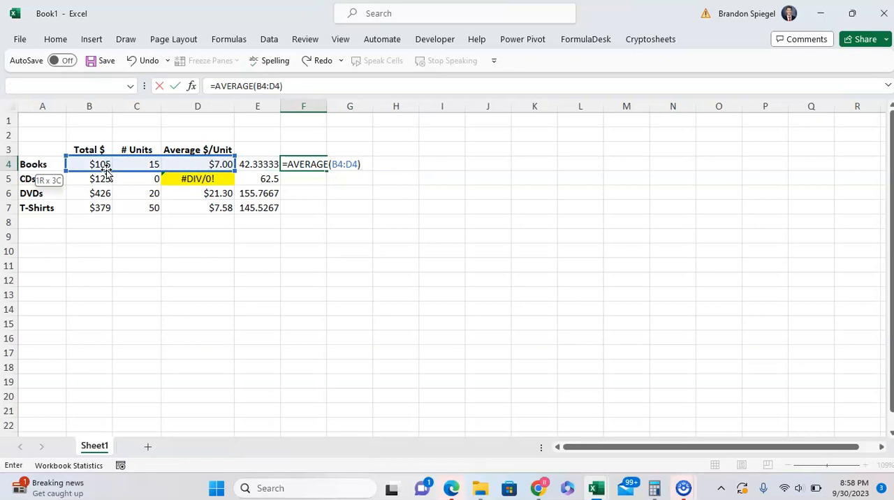
pyautogui.press('Return')
# Copy the AVERAGE formula from F4 down through F7
pyautogui.press('Up')
pyautogui.hotkey('ctrl', 'c')
pyautogui.hotkey('shift', 'Down')
pyautogui.hotkey('shift', 'Down')
pyautogui.hotkey('shift', 'Down')
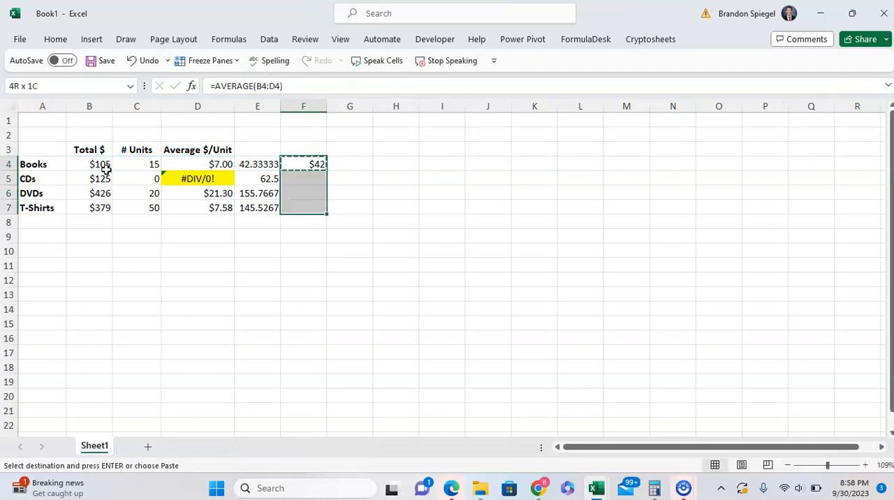
pyautogui.hotkey('ctrl', 'v')
pyautogui.press('Escape')
# Compare the AVERAGE formulas in F4 and F5 with the AGGREGATE formula in E5
pyautogui.press('Down')
pyautogui.press('Left')
pyautogui.press('Right')
pyautogui.press('F2')
pyautogui.press('Escape')
pyautogui.press('Up')
pyautogui.press('F2')
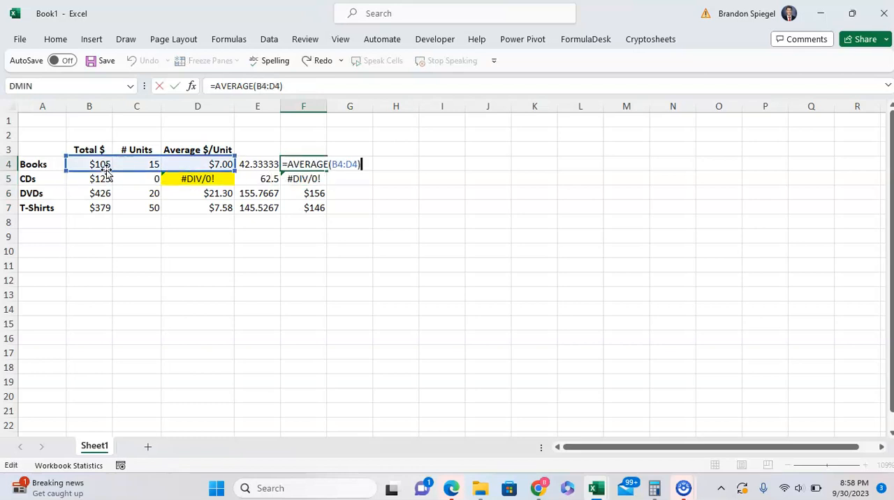
pyautogui.press('Escape')
pyautogui.press('Down')
pyautogui.press('F2')
pyautogui.press('Escape')
pyautogui.press('Left')
pyautogui.press('F2')
pyautogui.press('Escape')
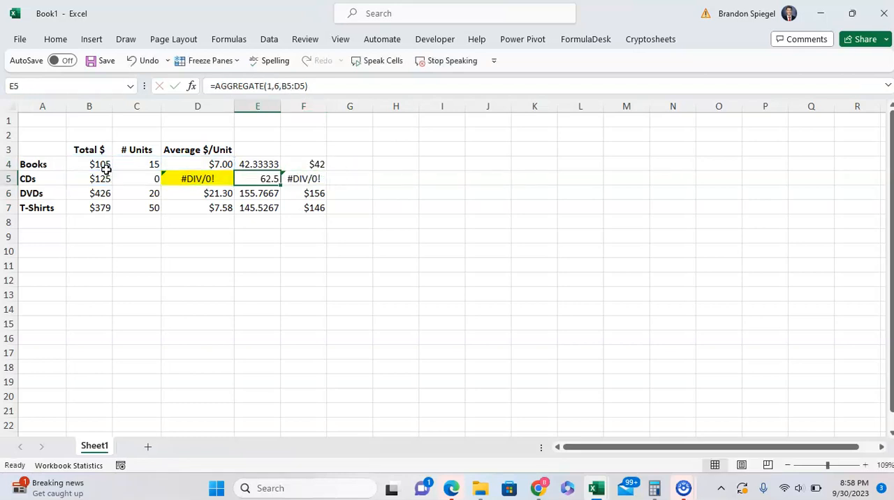
# Clear the AGGREGATE and AVERAGE formulas from cells E4:F7
pyautogui.press('Up')
pyautogui.hotkey('ctrl', 'shift', 'End')
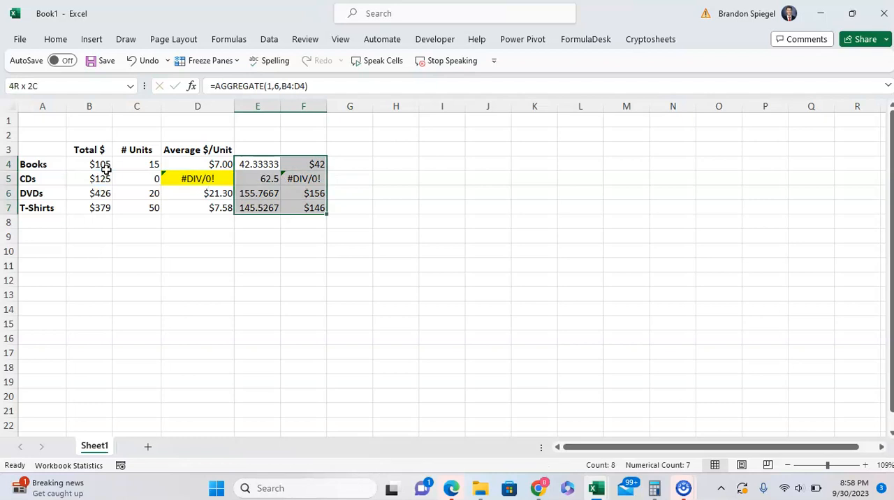
pyautogui.press('Delete')
pyautogui.press('Left')
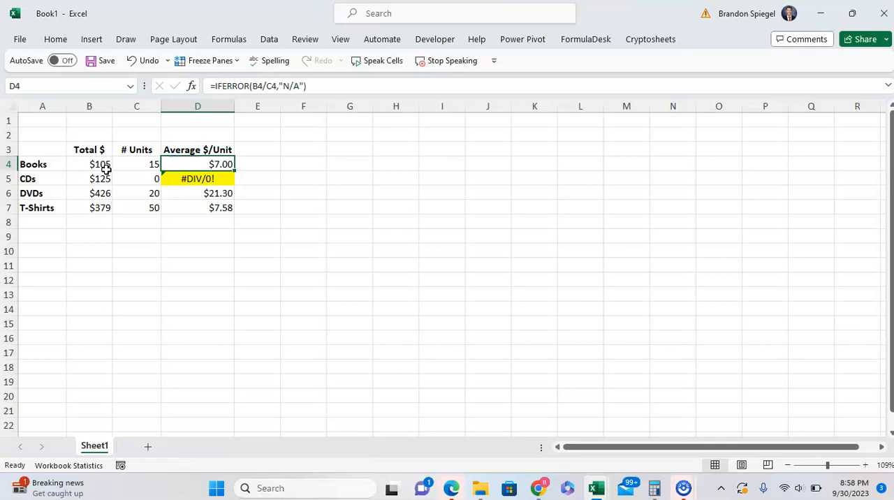
# Enter the formula =IF(C4=0,"NA",B4/C4) in D4 for the Books average per unit
pyautogui.press('Down')
pyautogui.press('Up')
pyautogui.write('=')
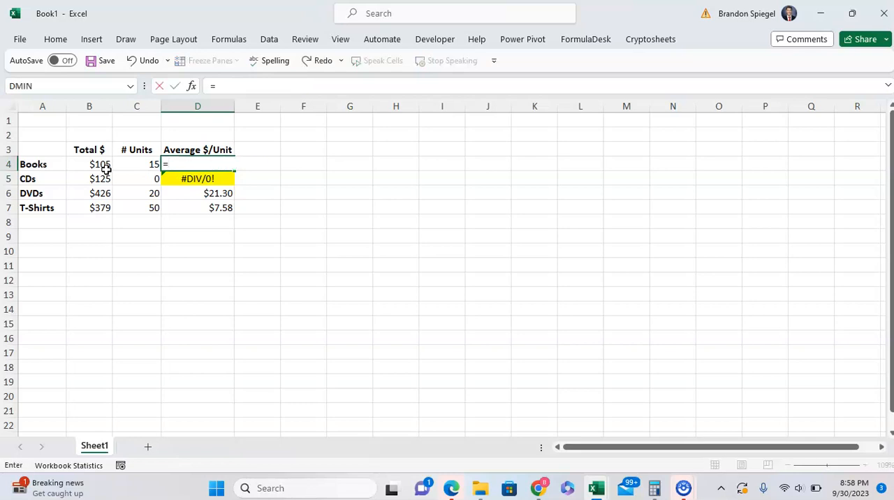
pyautogui.write('if')
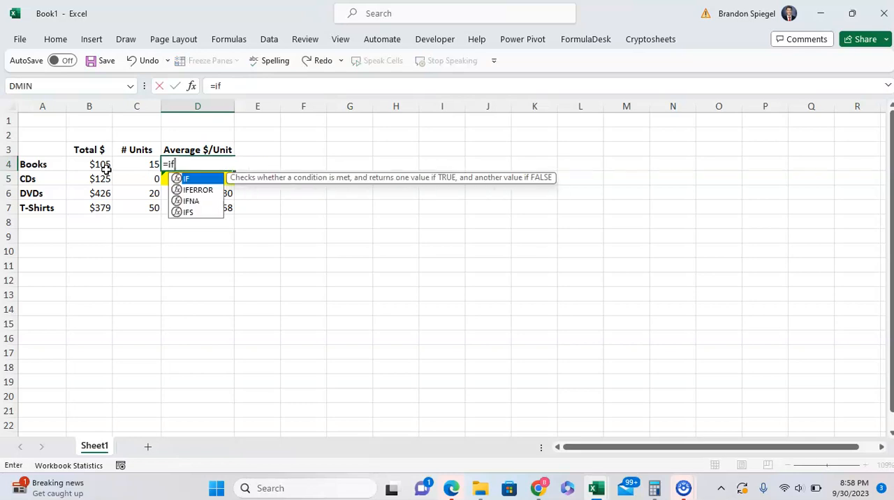
pyautogui.press('Tab')
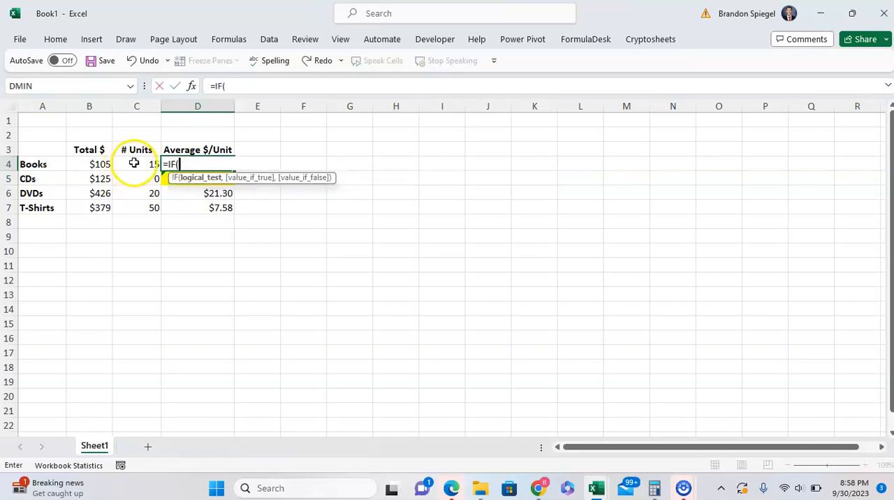
pyautogui.click(132, 163)
pyautogui.write('=0,')
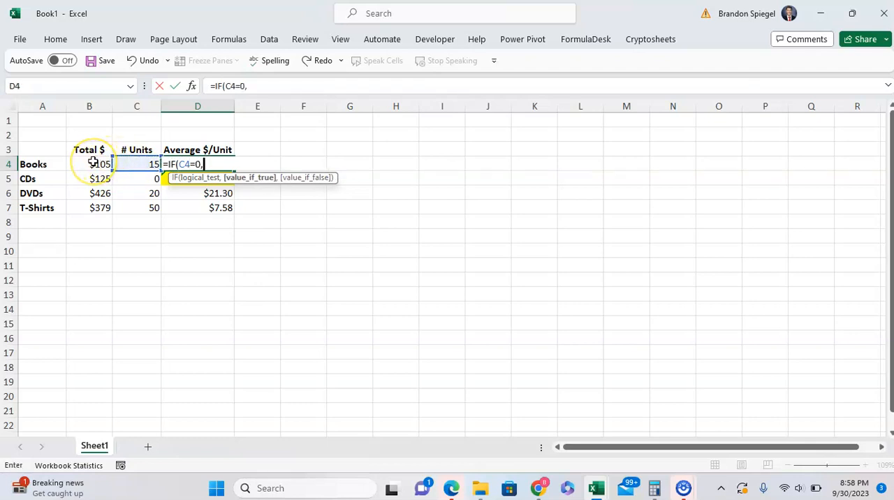
pyautogui.write('"N')
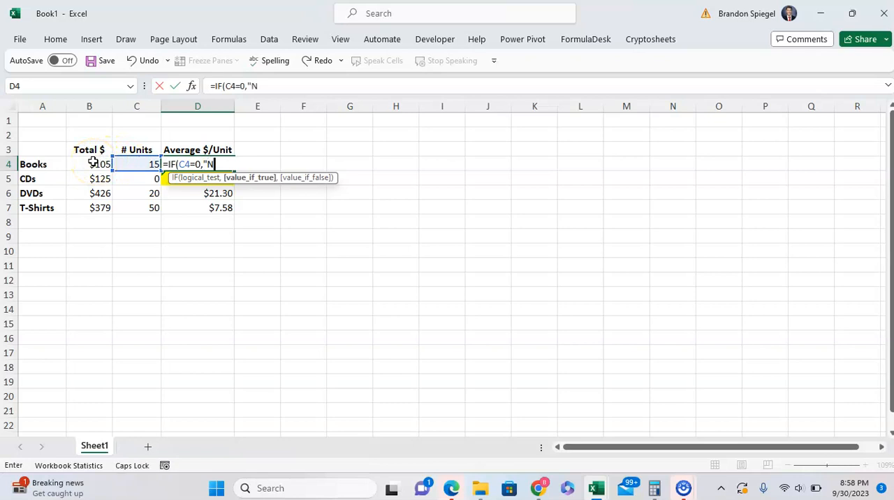
pyautogui.write('A",')
pyautogui.click(92, 163)
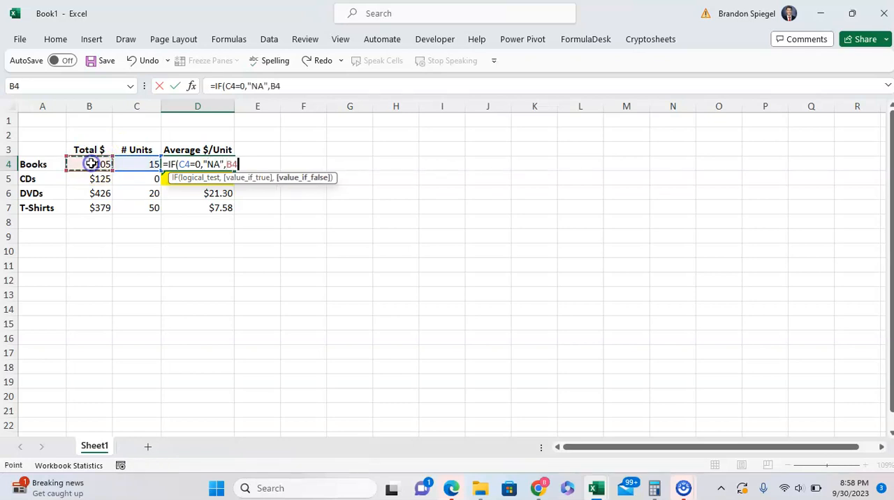
pyautogui.write('/')
pyautogui.click(122, 162)
pyautogui.write(')')
pyautogui.press('Return')
# Copy the IF formula from D4 down through D7 and check it in the Average $/Unit column
pyautogui.press('Up')
pyautogui.hotkey('ctrl', 'c')
pyautogui.hotkey('shift', 'Down')
pyautogui.hotkey('shift', 'Down')
pyautogui.hotkey('shift', 'Down')
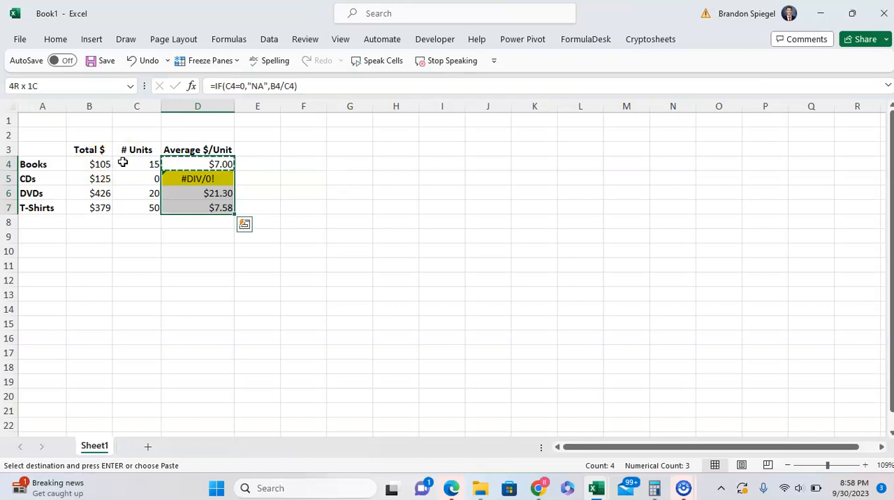
pyautogui.hotkey('ctrl', 'v')
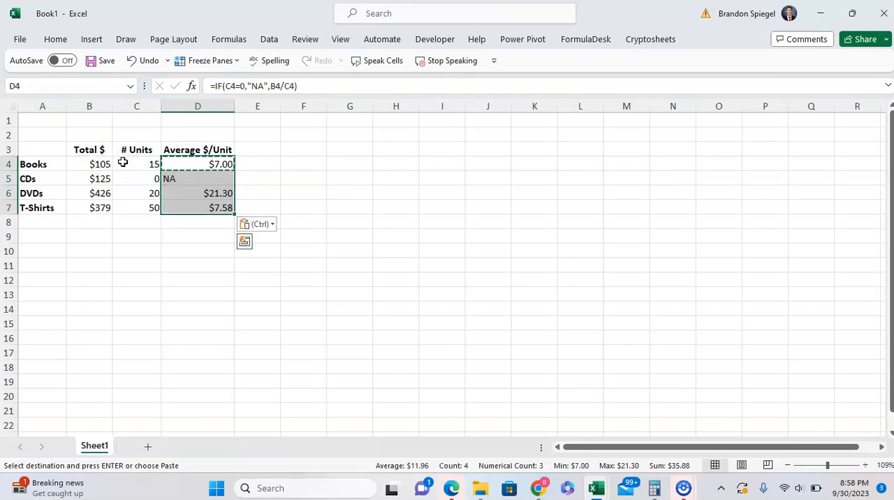
pyautogui.press('Escape')
pyautogui.press('Down')
pyautogui.press('Up')
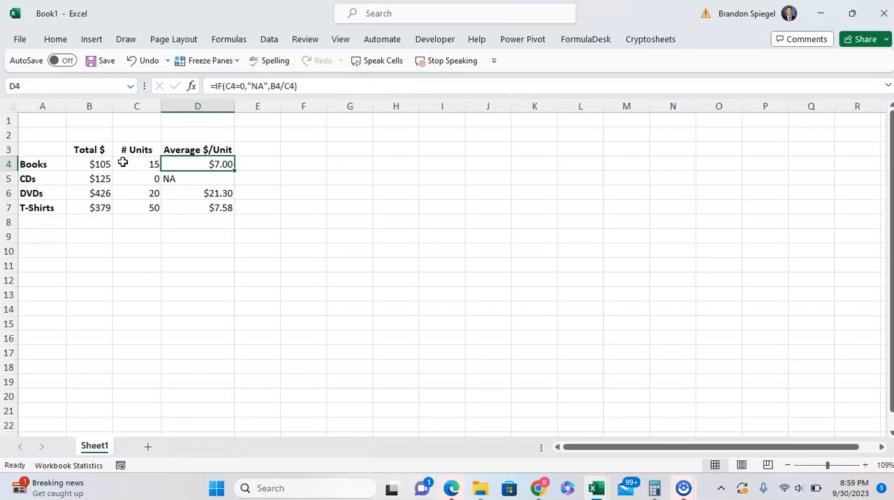
# Undo the pasted IF formulas in D4:D7 and the IF formula entry in D4
pyautogui.hotkey('ctrl', 'z')
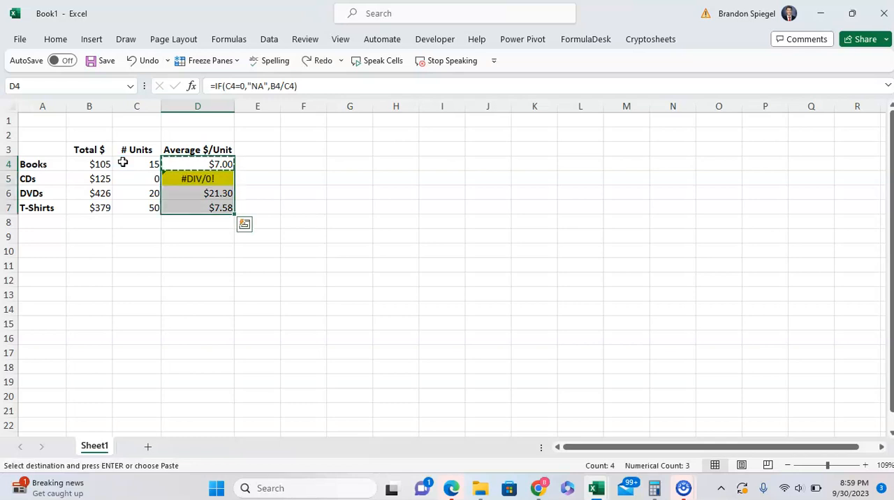
pyautogui.hotkey('ctrl', 'z')
# Set the number of CD units in C5 to 2
pyautogui.press('Left')
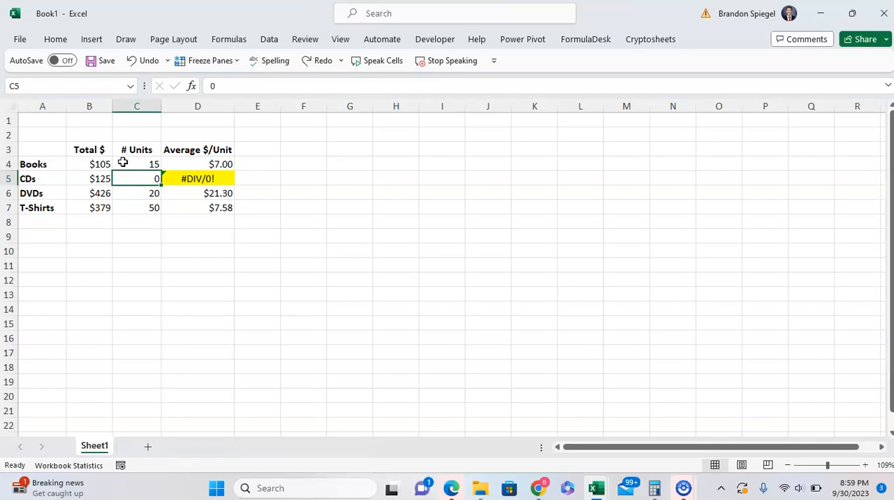
pyautogui.write('2')
pyautogui.press('Return')
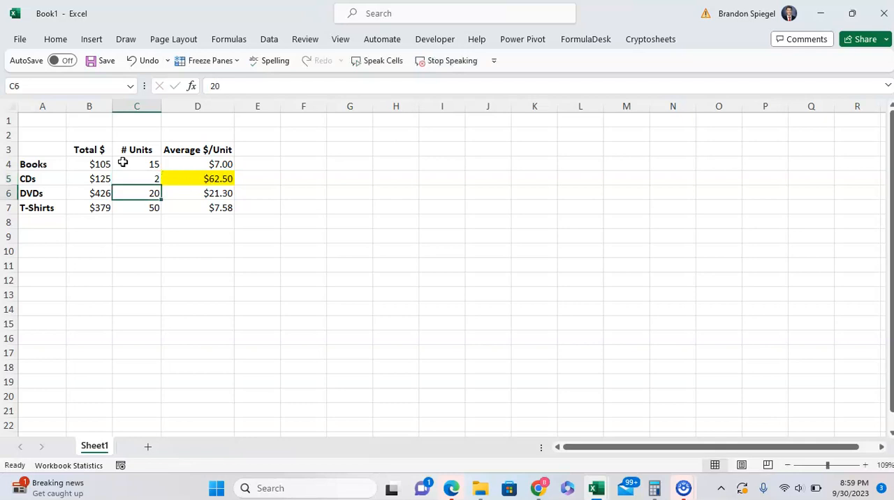
pyautogui.press('Up')
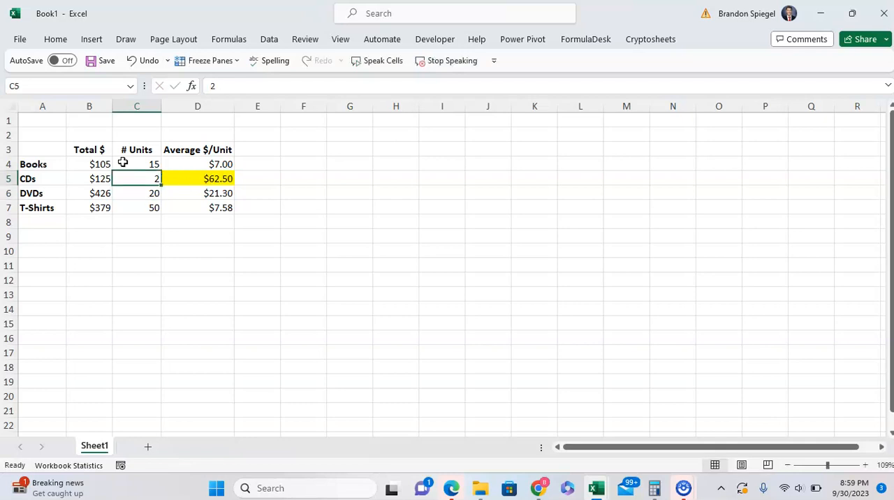